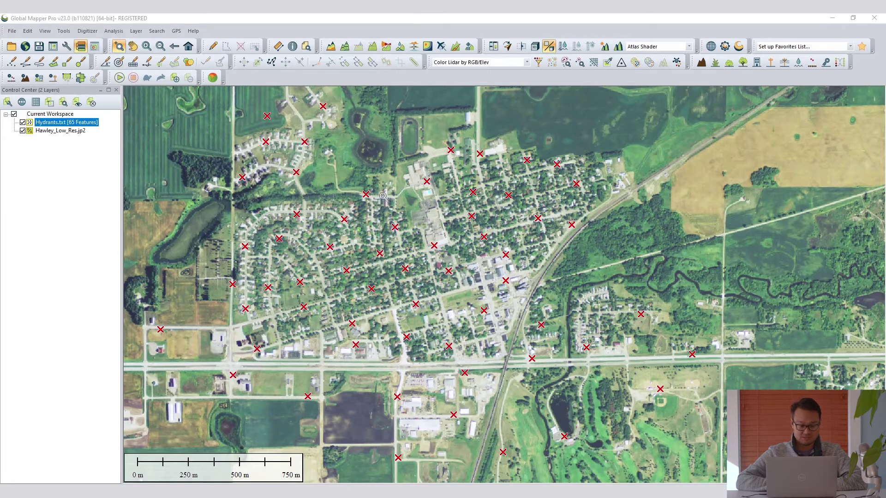
Step: Open the central hydrant's point attributes (MAKER Mueller, YEAR_MADE 1980, ELEVATION 3220) for editing
left_click(212, 48)
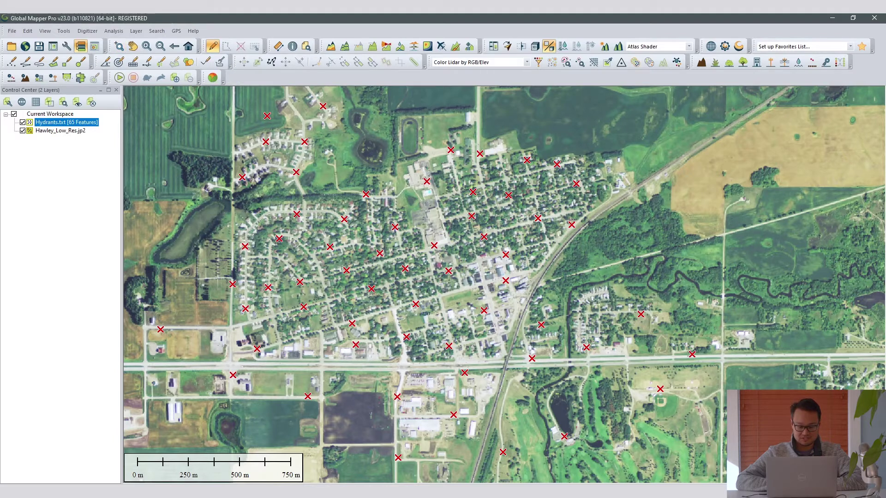
right_click(394, 291)
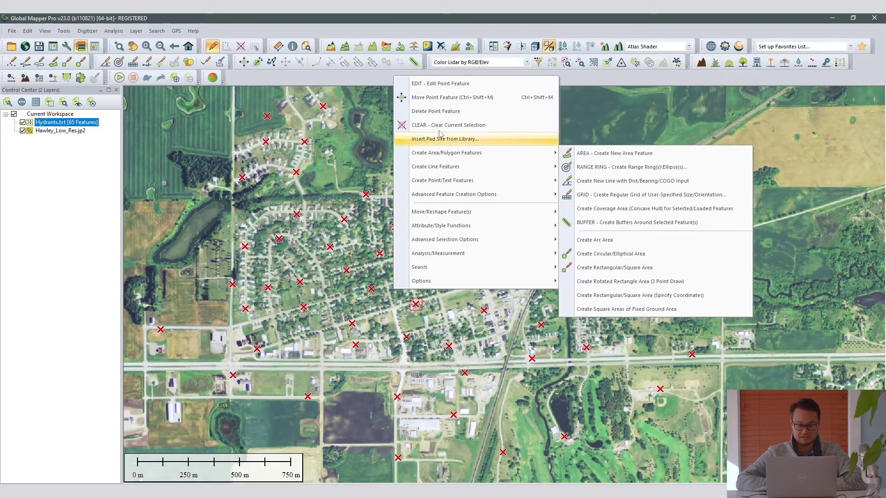
left_click(438, 83)
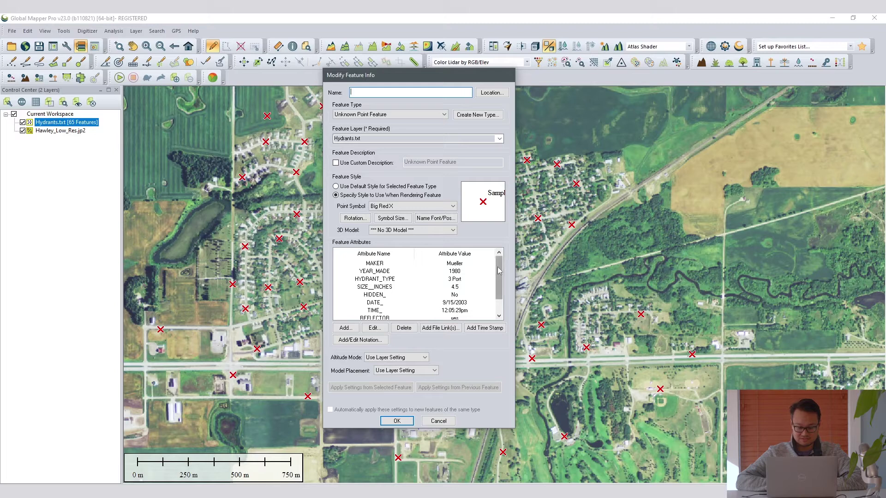
left_click_drag(499, 271, 499, 284)
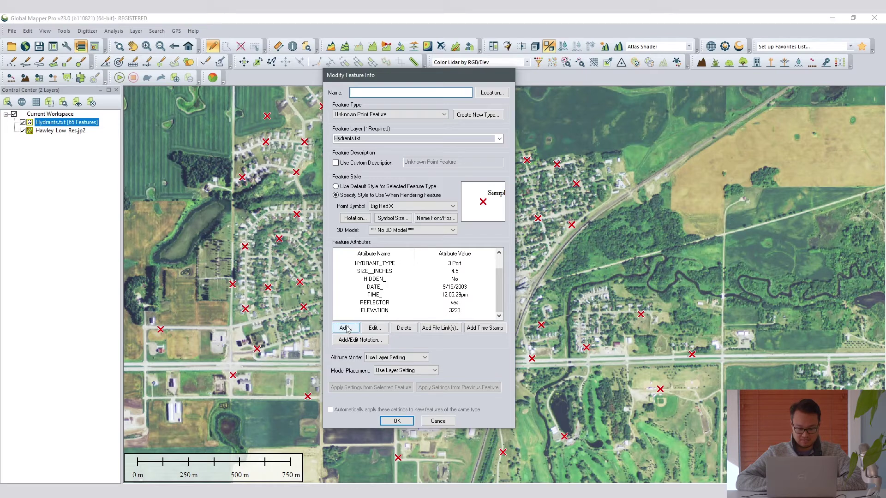
Step: Link Hydrant3220.docx from HydrantReports2021 to the hydrant as FILE_LNK_1 and save the edit
left_click(445, 329)
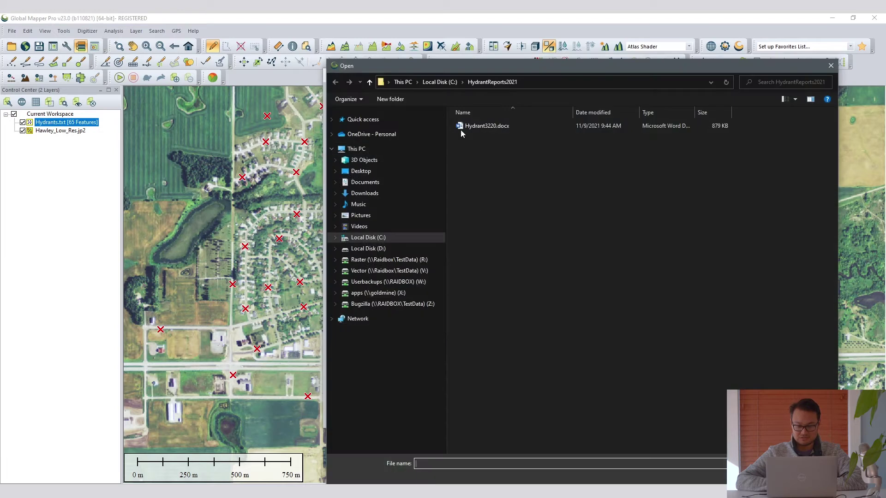
left_click_drag(508, 68, 367, 68)
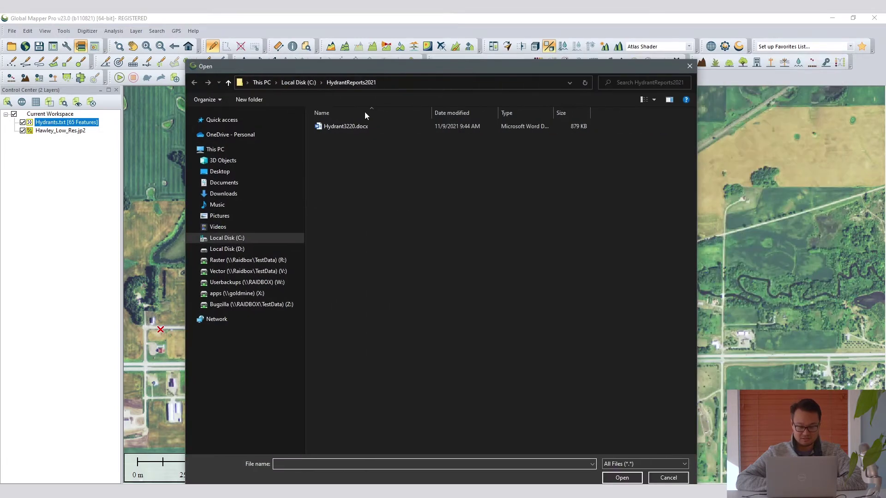
left_click(364, 127)
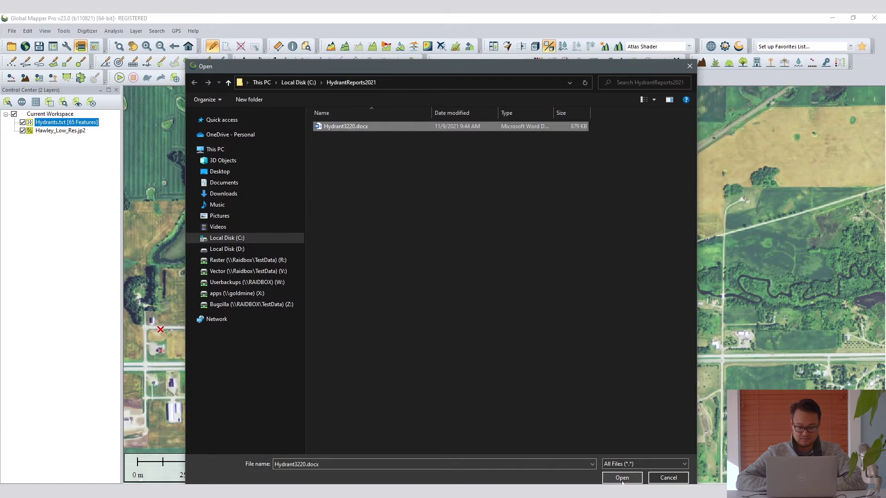
left_click(622, 478)
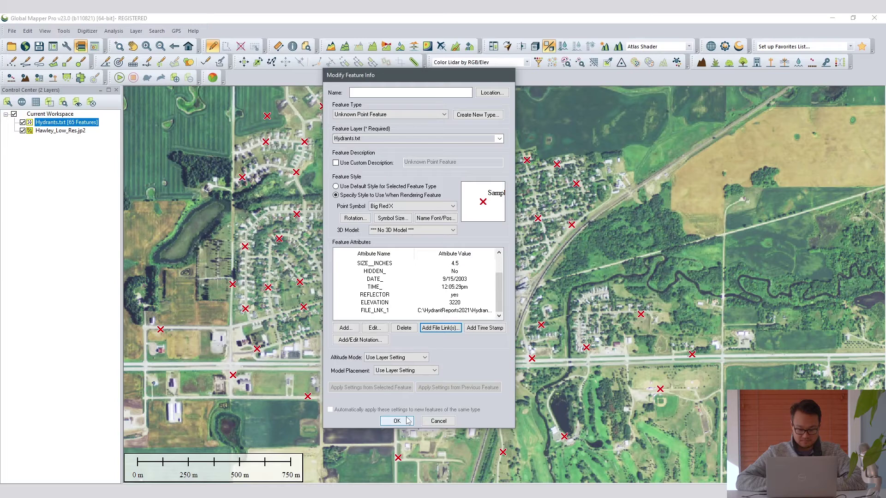
left_click(397, 421)
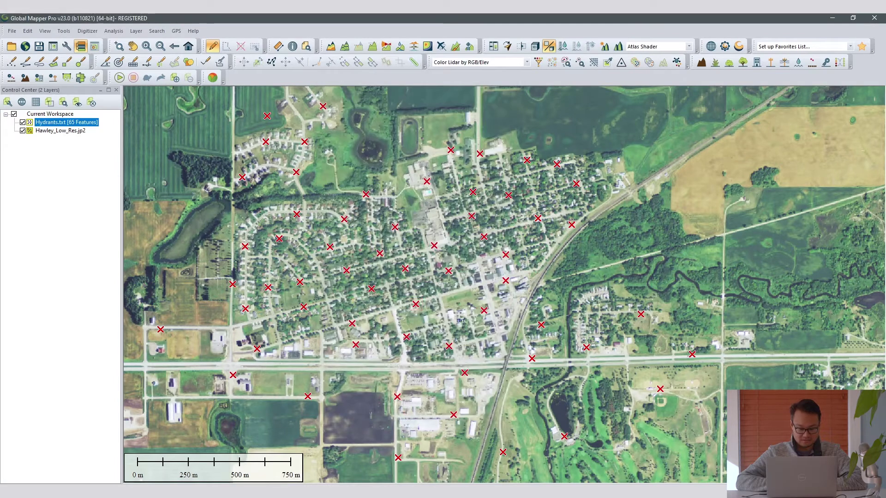
left_click(292, 46)
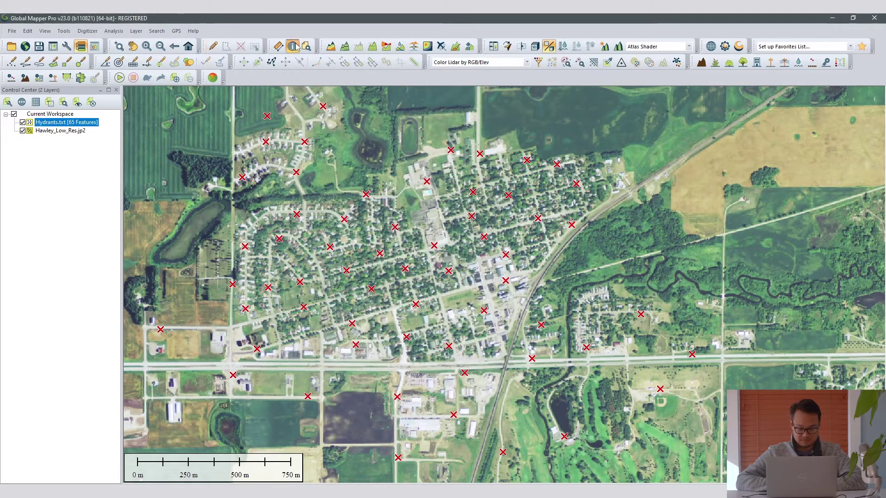
Step: Open the hydrant's FILE_LNK_1 as a file in Windows, launching Hydrant3220.docx in Word
left_click(421, 309)
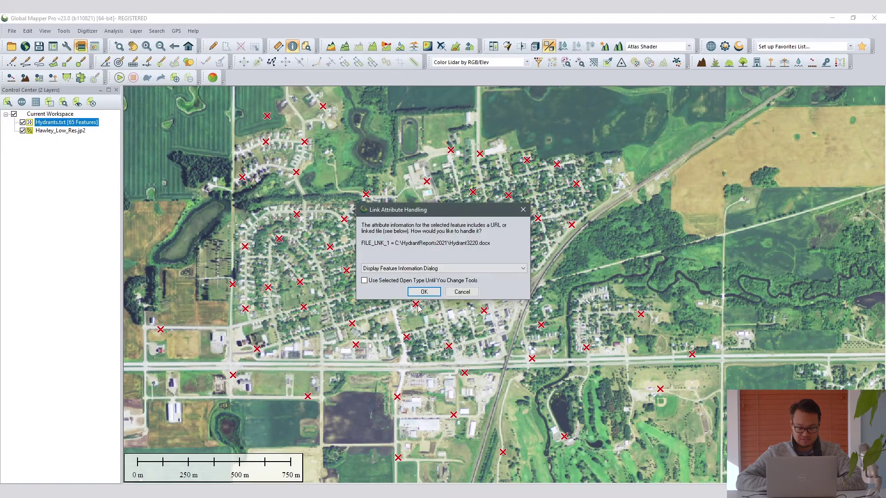
left_click(426, 269)
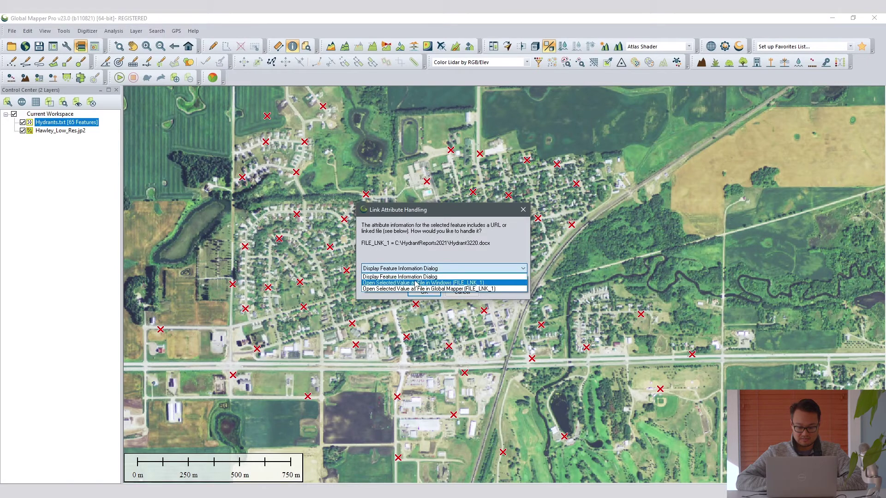
left_click(414, 284)
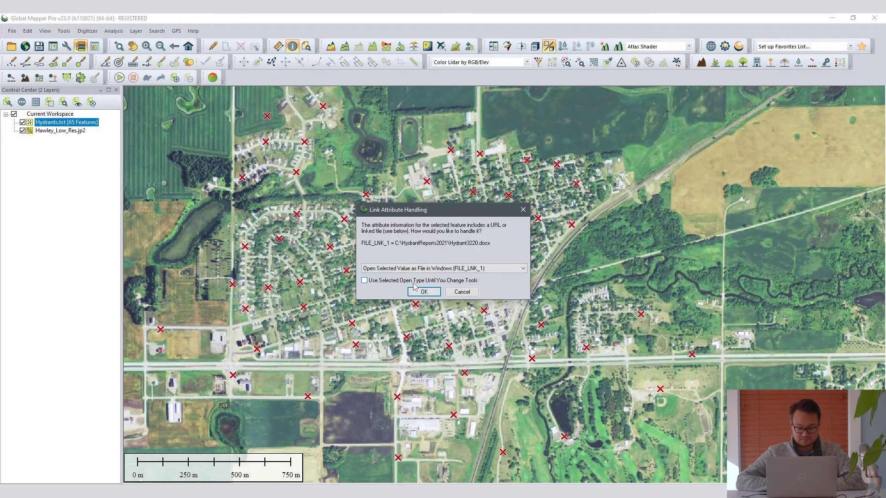
left_click(422, 292)
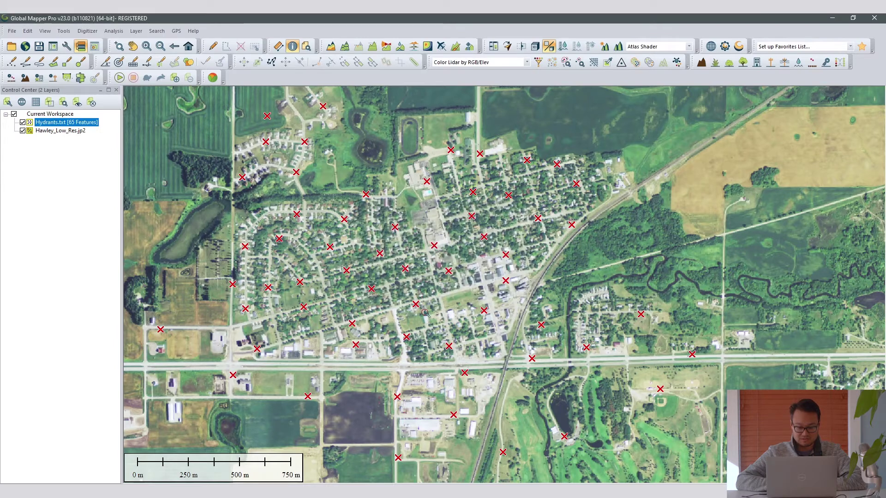
left_click(423, 312)
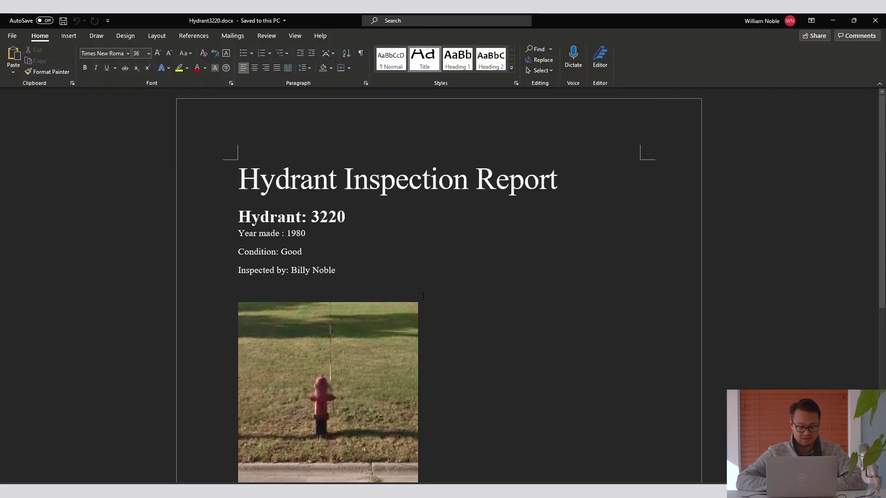
scroll(423, 296, "down", 2)
scroll(425, 296, "up", 1)
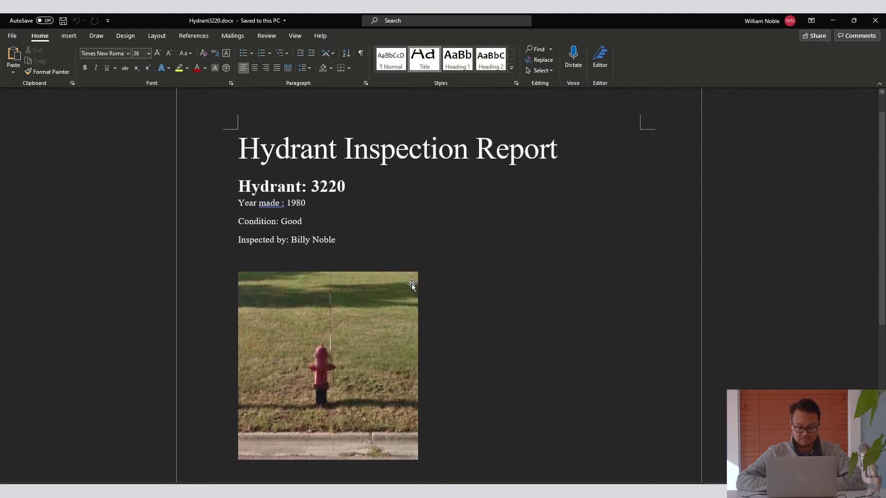
left_click(875, 20)
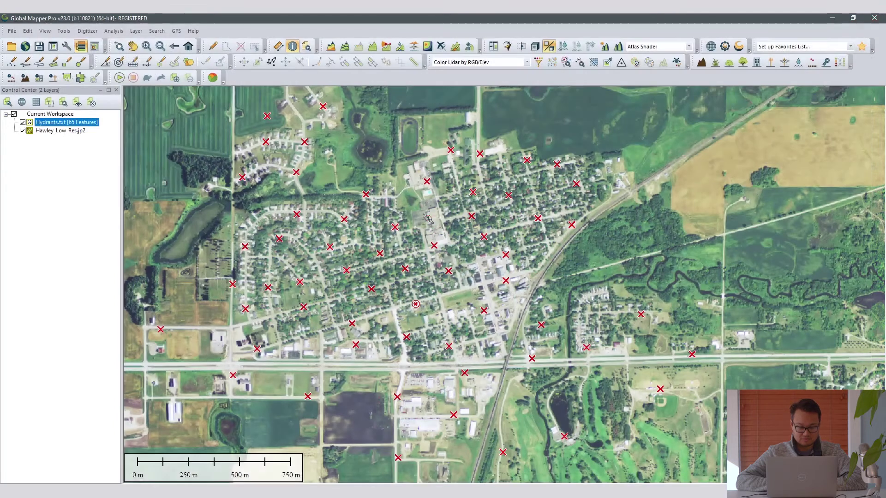
Step: Open the central hydrant's point feature attributes for editing again
left_click(213, 47)
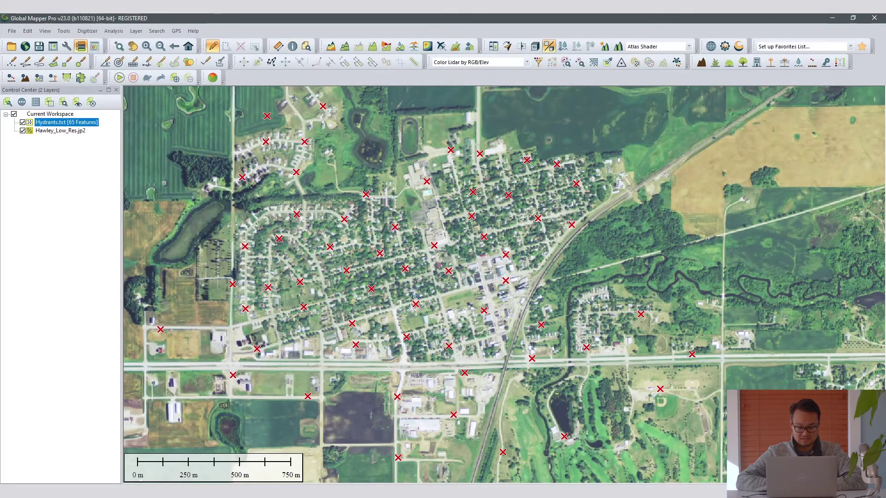
left_click(416, 304)
right_click(417, 308)
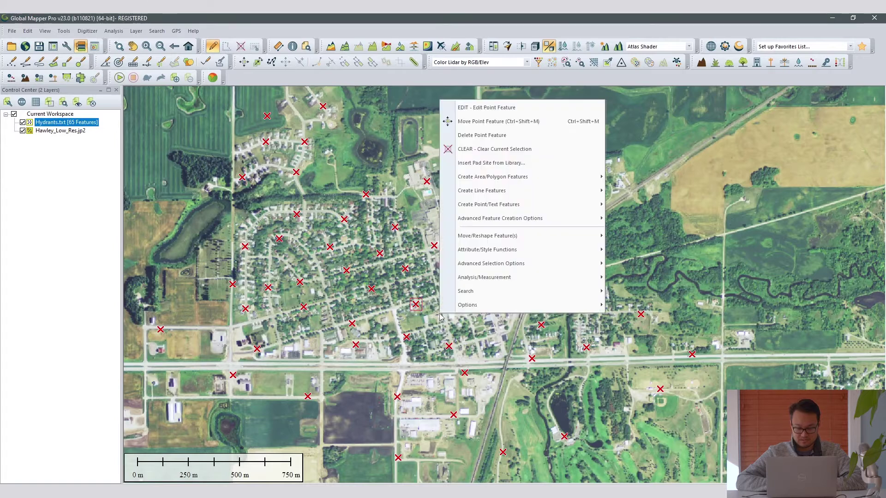
left_click(484, 109)
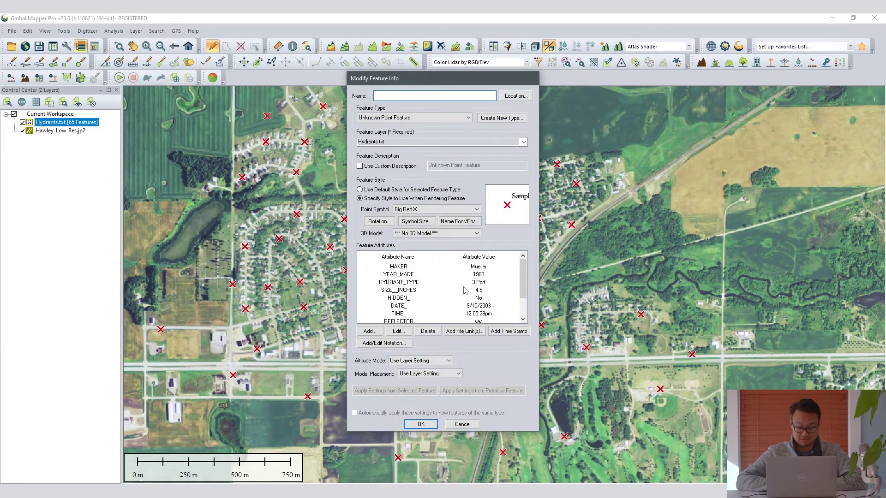
scroll(465, 290, "down", 1)
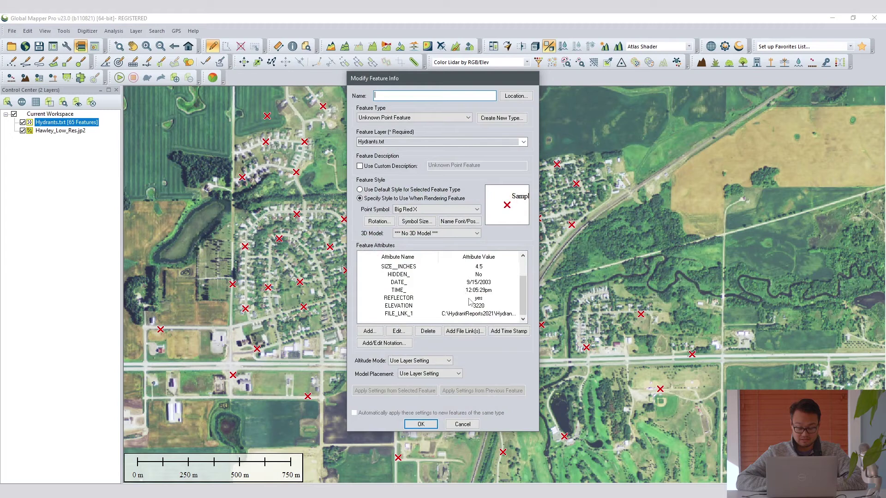
Step: Attach C:\HydrantPhotos\hydrant3220.png as the hydrant's FILE_LNK_2 and save
left_click(463, 332)
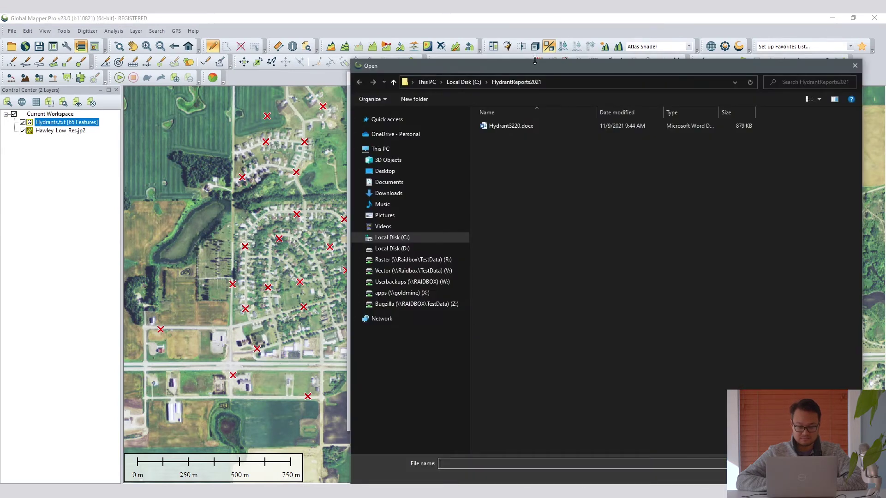
left_click(378, 94)
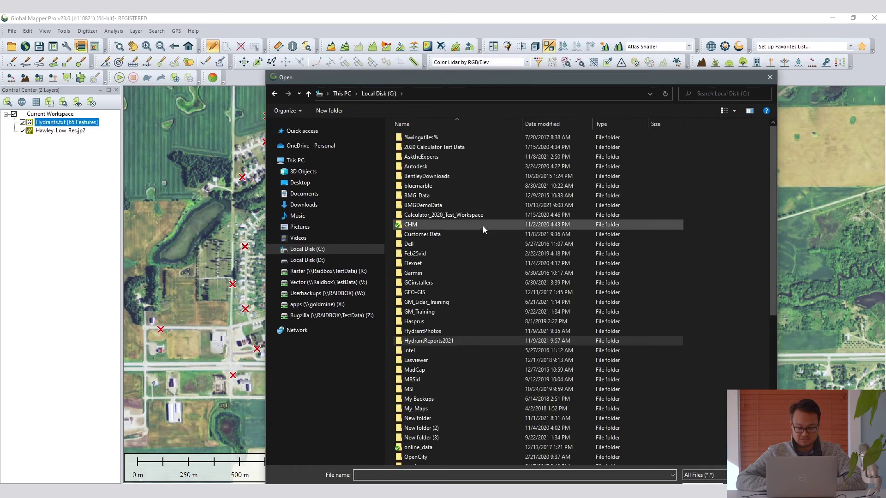
double_click(448, 333)
left_click(418, 166)
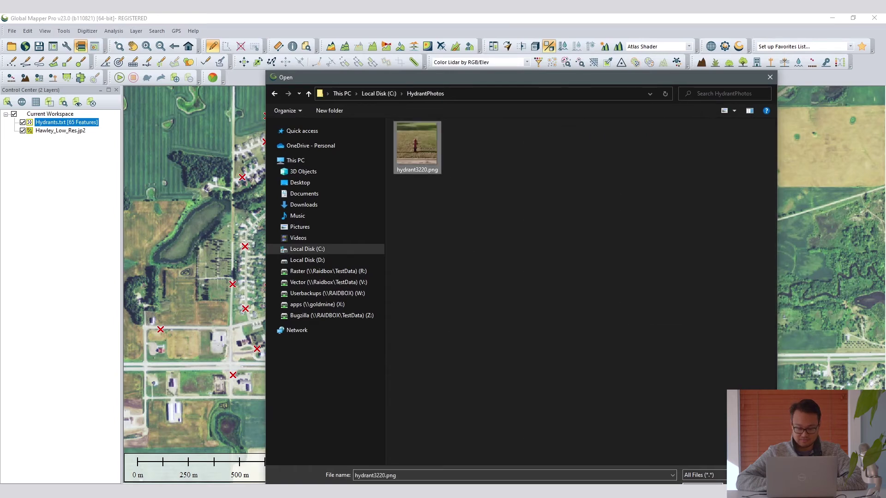
key("Return")
left_click_drag(523, 295, 523, 301)
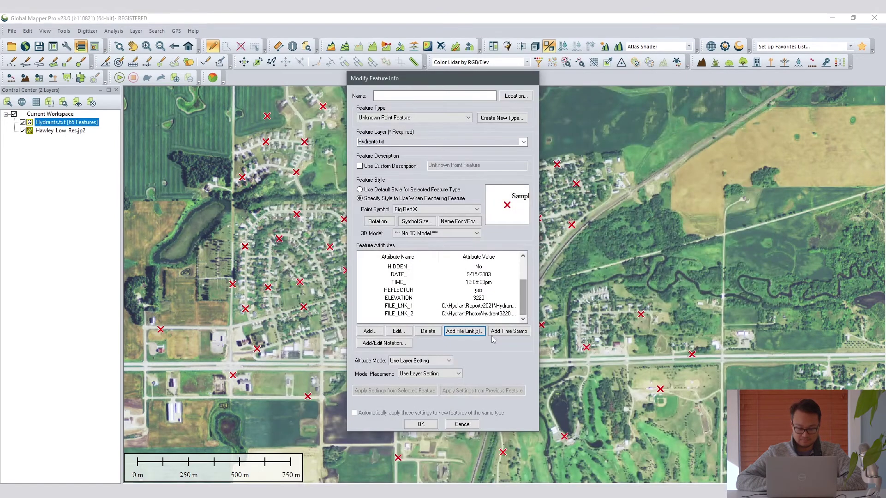
left_click(421, 425)
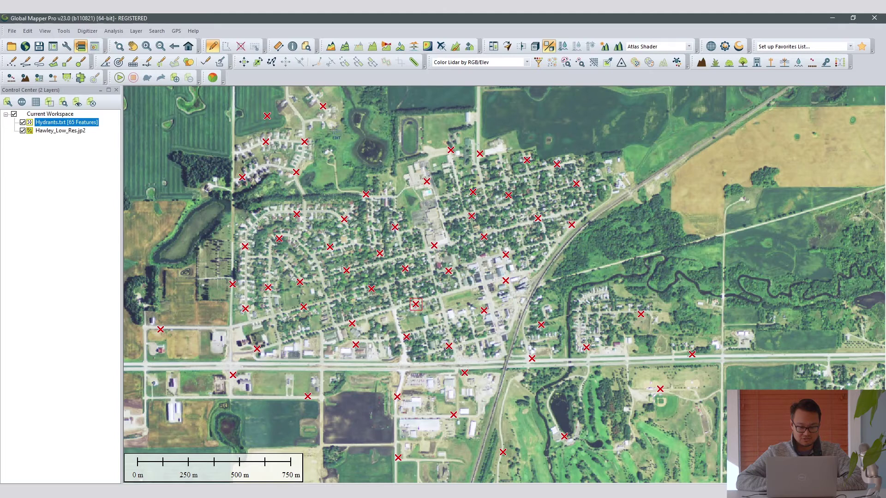
Step: Open the FILE_LNK_2 photo hydrant3220.png in Windows Photos, then close it
left_click(292, 46)
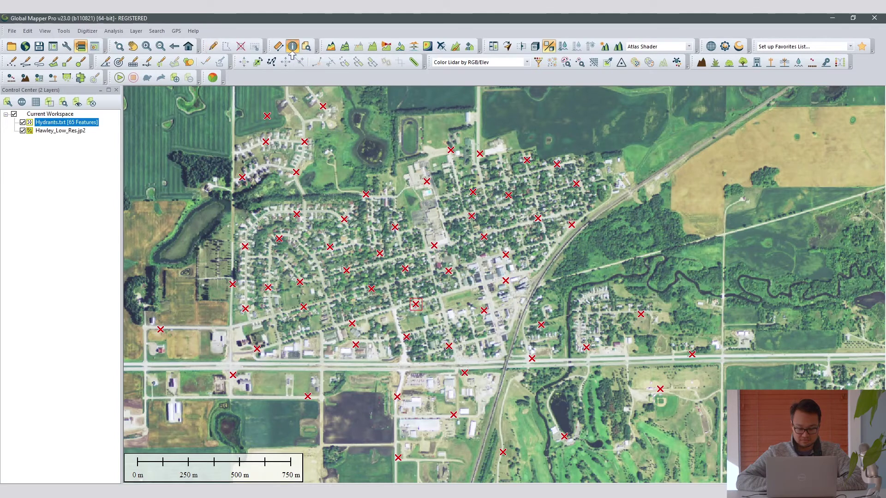
left_click(418, 308)
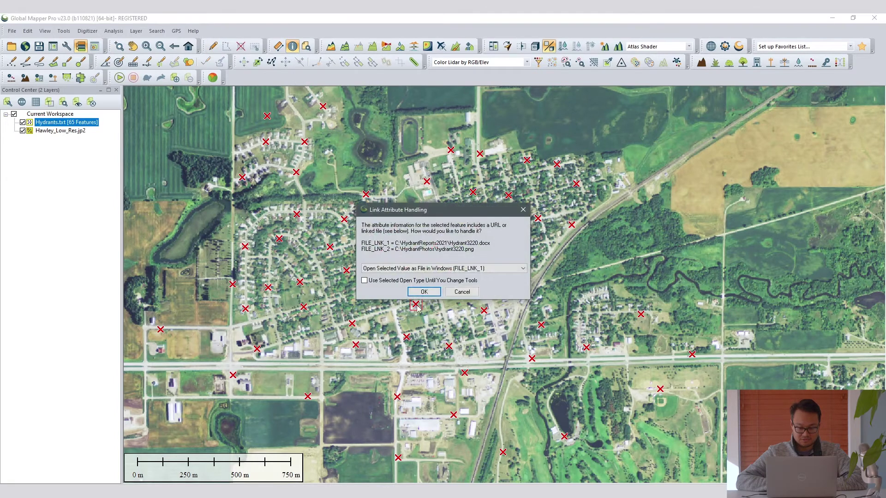
left_click(419, 270)
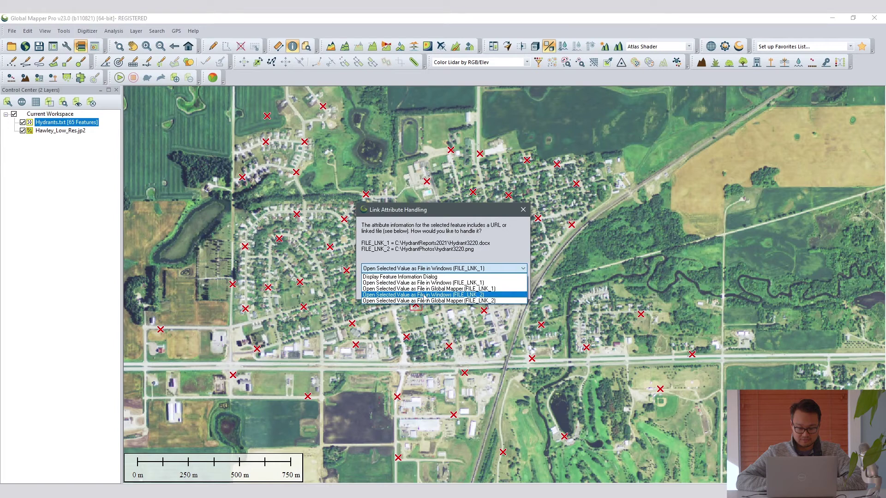
left_click(423, 295)
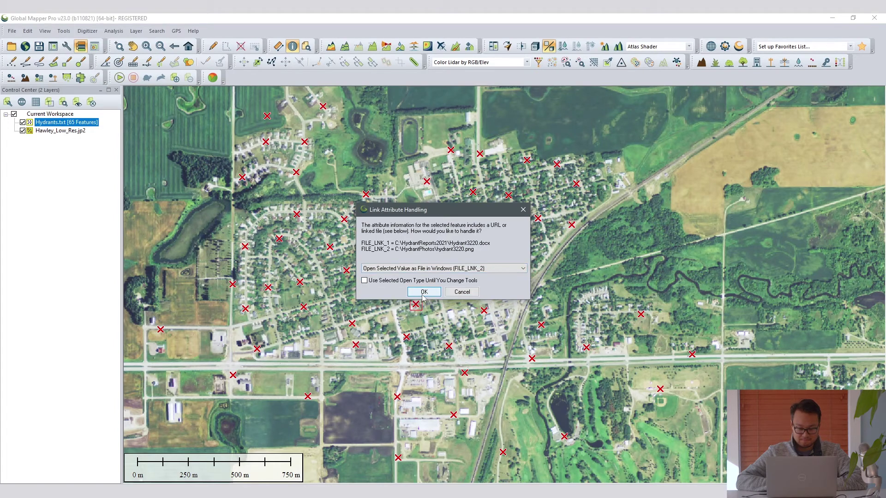
left_click(424, 292)
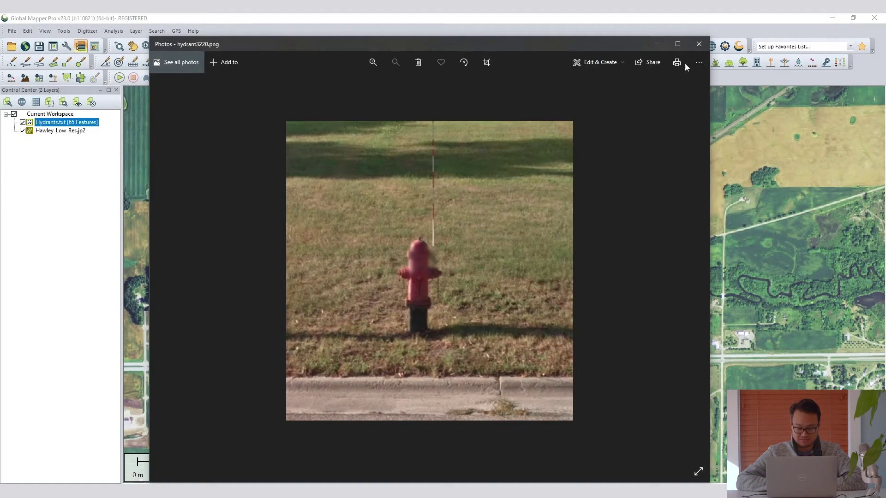
left_click(698, 45)
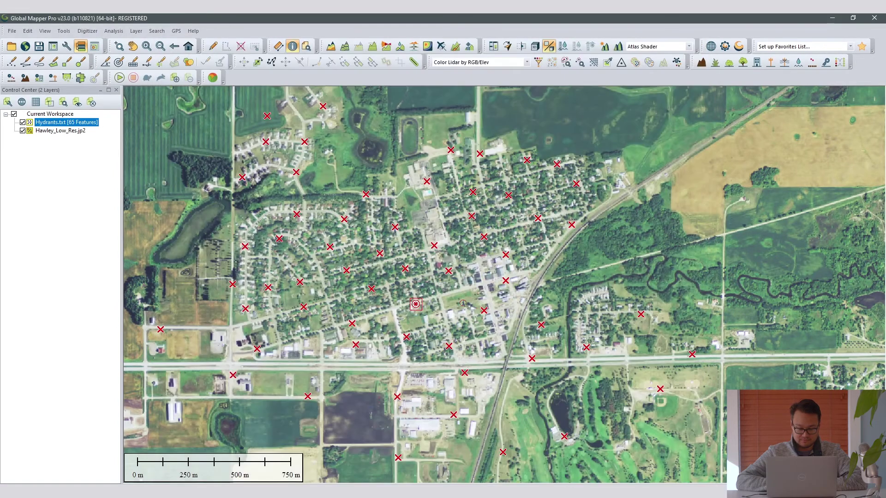
Step: Query the hydrant and review open options for its Hydrant3220.docx and hydrant3220.png links
left_click(447, 315)
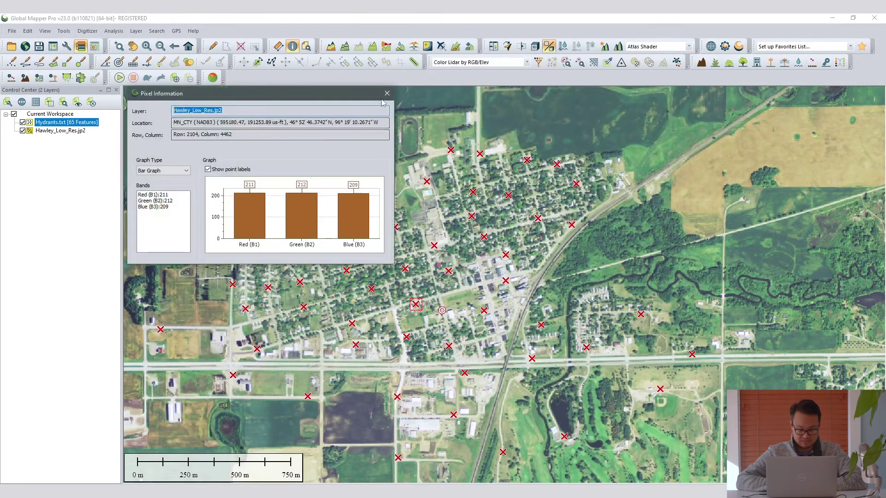
left_click(390, 88)
left_click(417, 306)
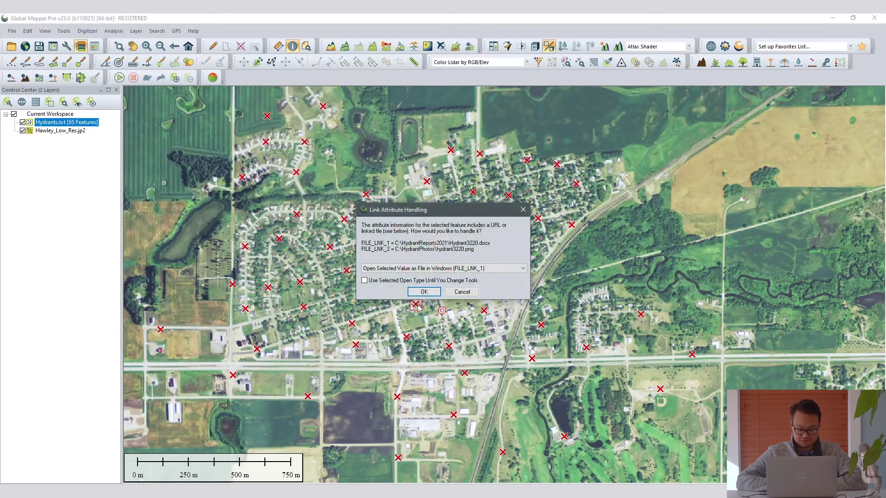
left_click(419, 271)
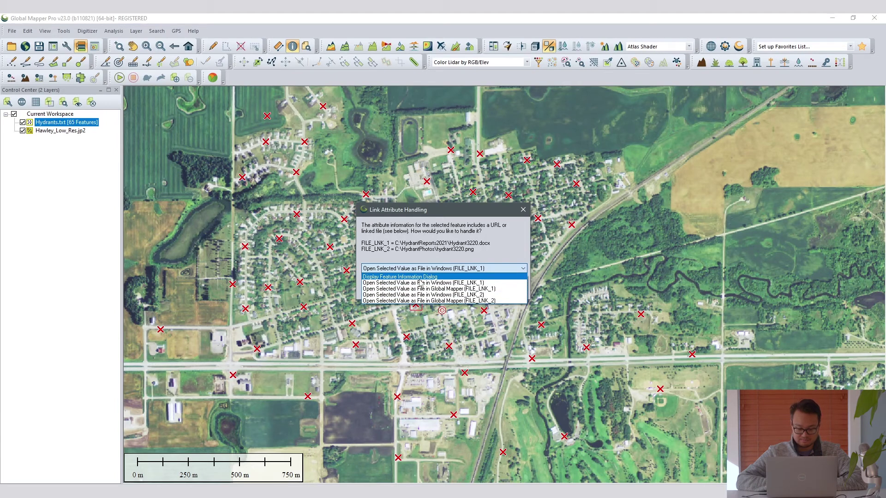
left_click(427, 249)
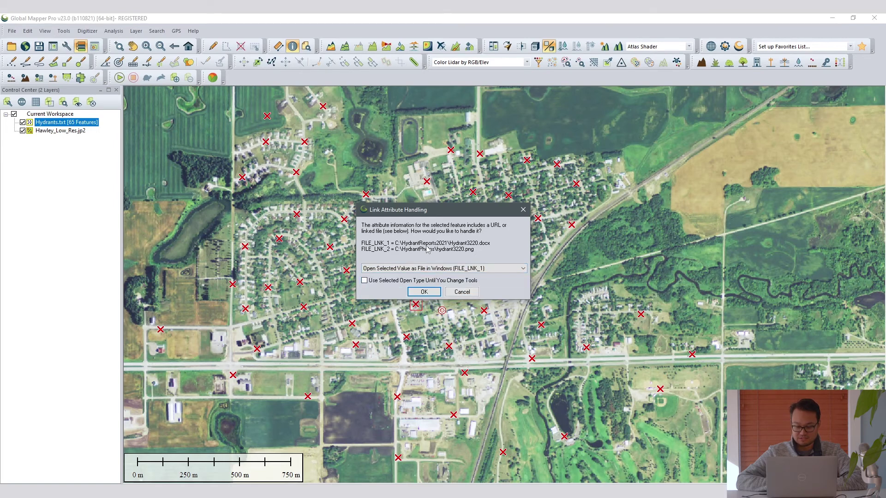